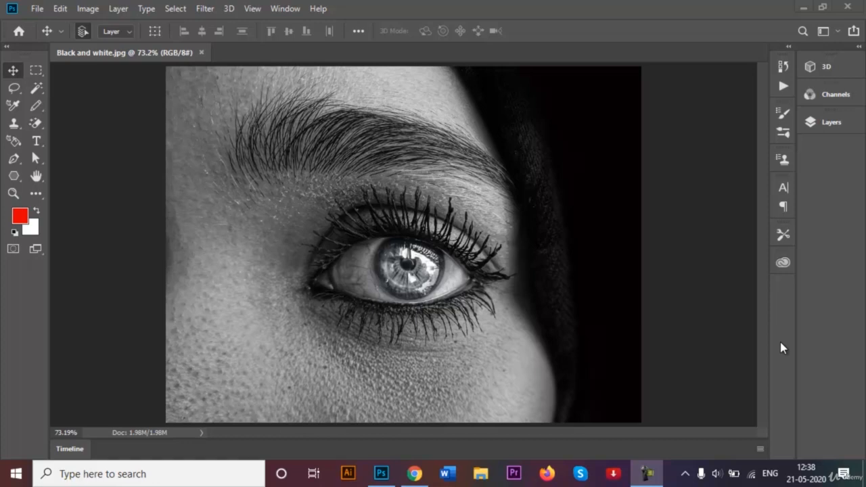
Unlock the Background layer of the eye photo and rename it "Backup Image"
left_click(829, 123)
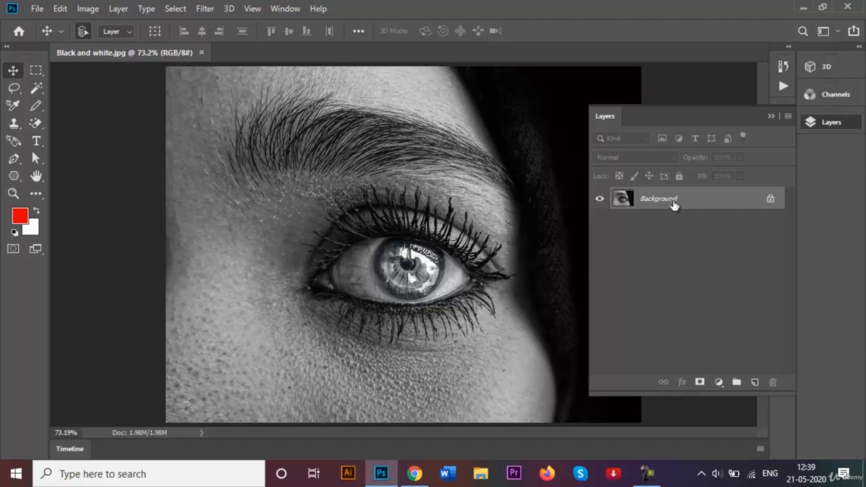
left_click(771, 202)
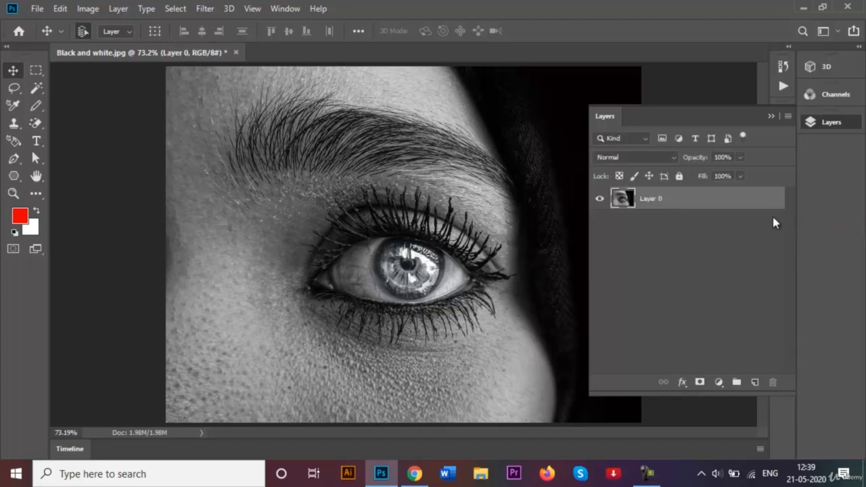
double_click(653, 200)
key("BackSpace")
type("Backup Image")
key("Return")
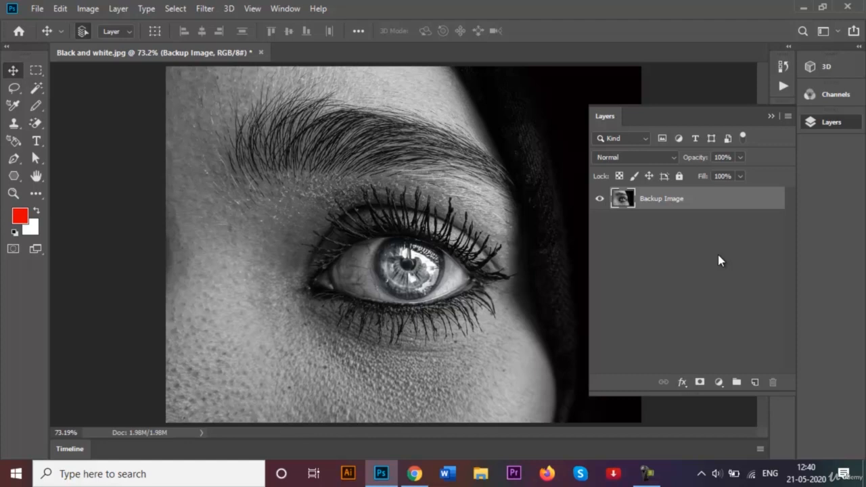
Duplicate the Backup Image layer and rename the copy "Effect"
key("ctrl+j")
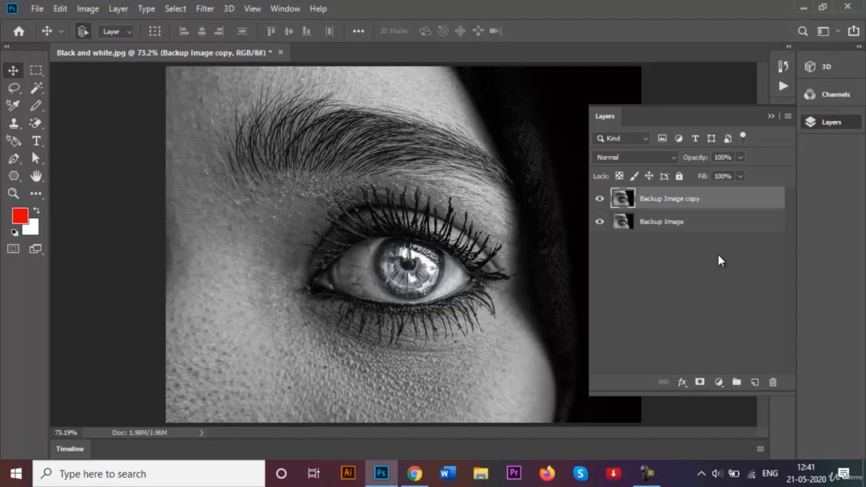
double_click(679, 199)
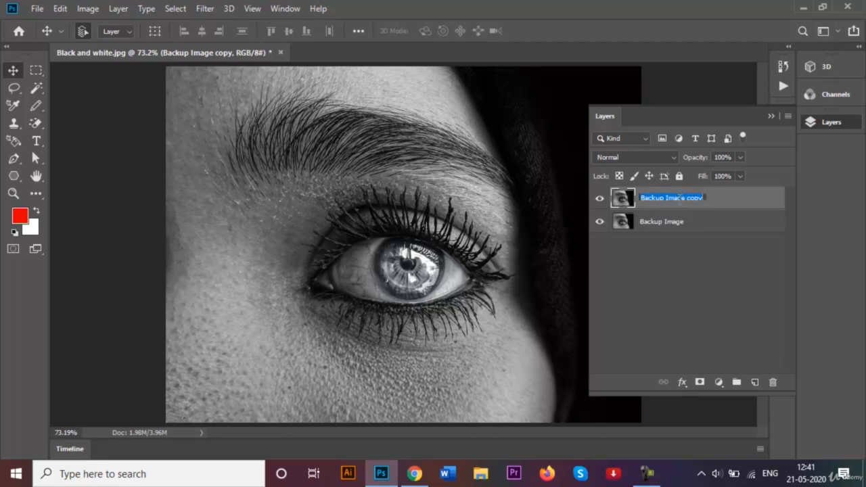
key("BackSpace")
type("Effect")
key("Return")
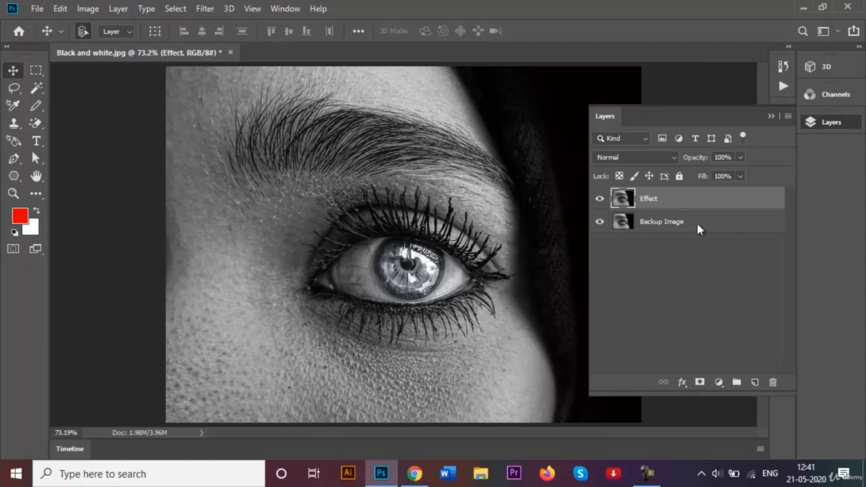
Create three new empty layers above the Effect layer and clear the layer selection
left_click(754, 384)
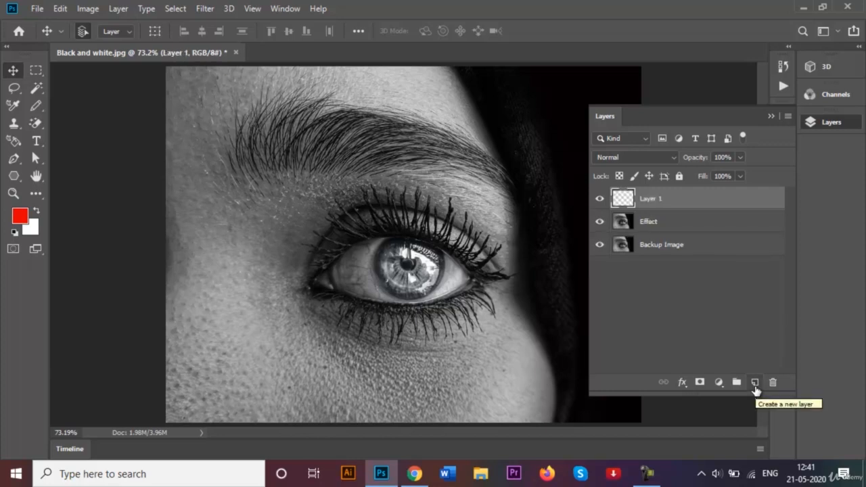
left_click(754, 384)
left_click(755, 384)
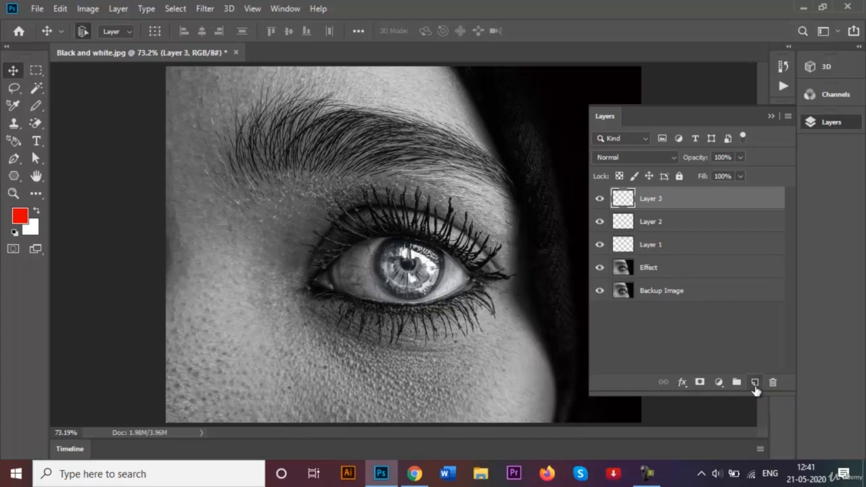
left_click(717, 350)
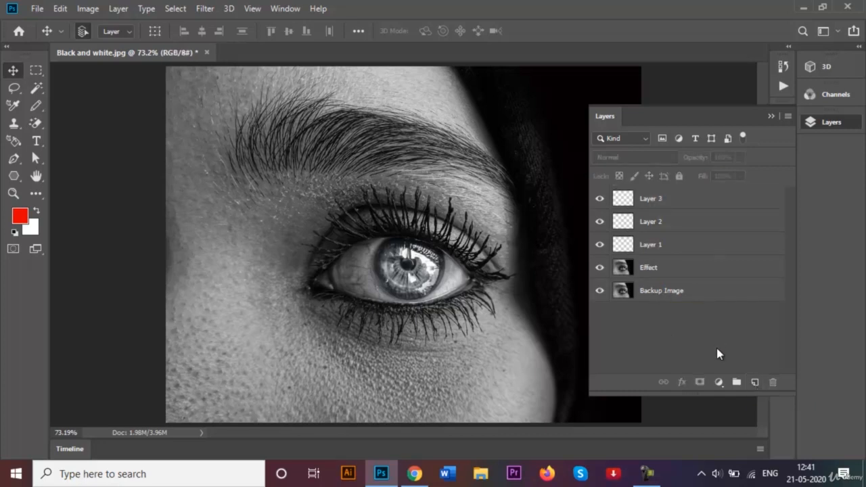
Delete the three empty layers one by one, leaving only Effect and Backup Image
left_click(656, 224)
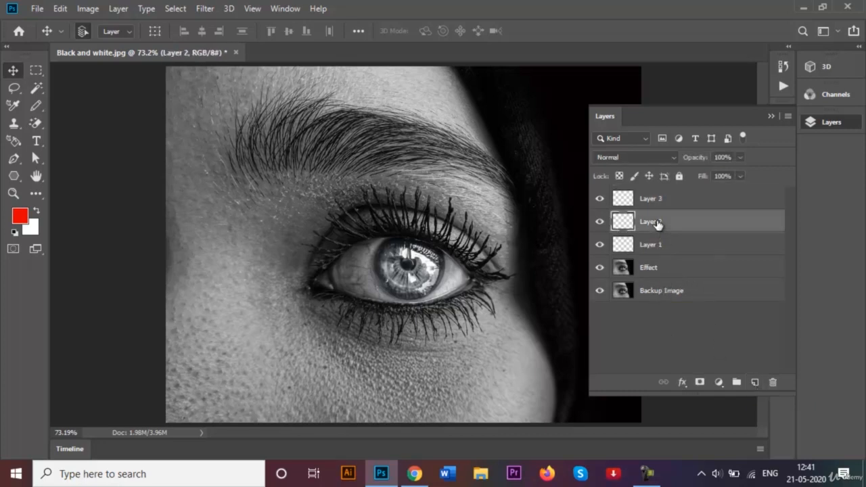
left_click(772, 383)
left_click(359, 184)
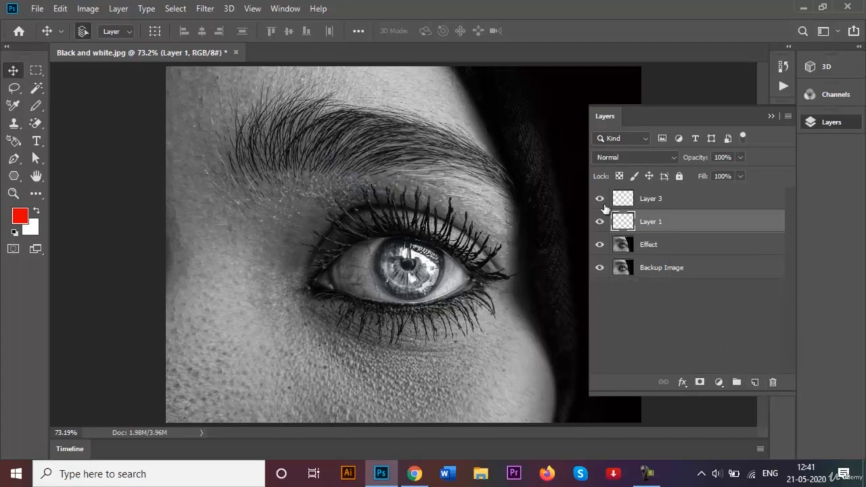
left_click(772, 383)
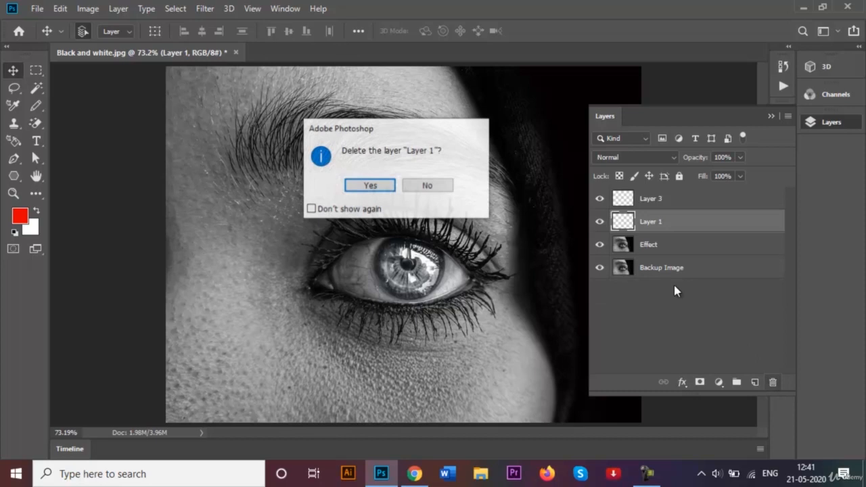
left_click(351, 187)
left_click(659, 201)
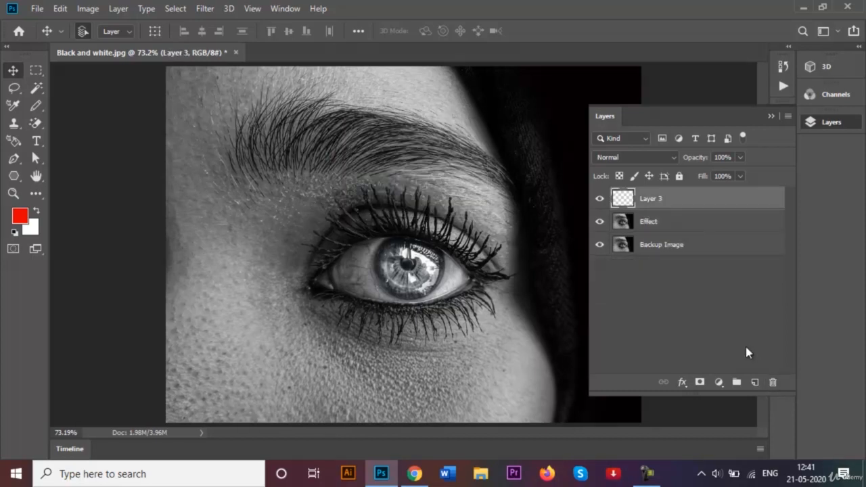
left_click(772, 382)
left_click(369, 187)
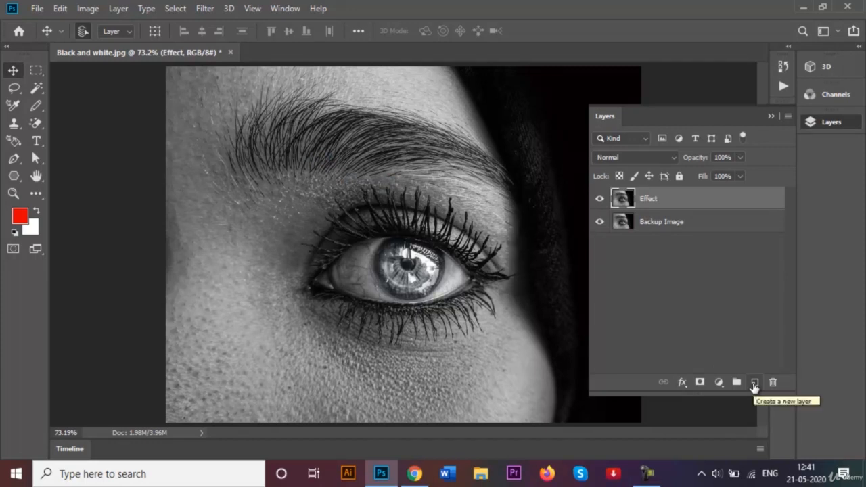
Lock all attributes of the Backup Image layer
left_click(699, 225)
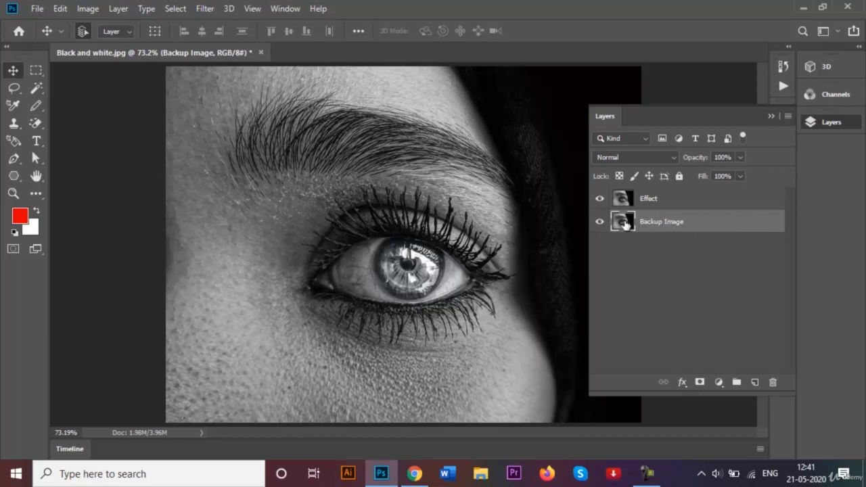
left_click(679, 178)
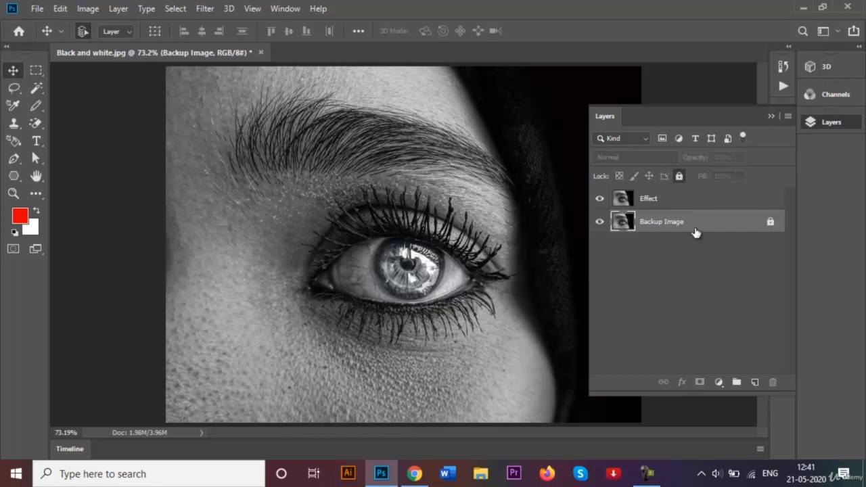
Add a Hue/Saturation adjustment layer above Effect with Hue +77, Saturation -41 and Lightness -27
left_click(663, 205)
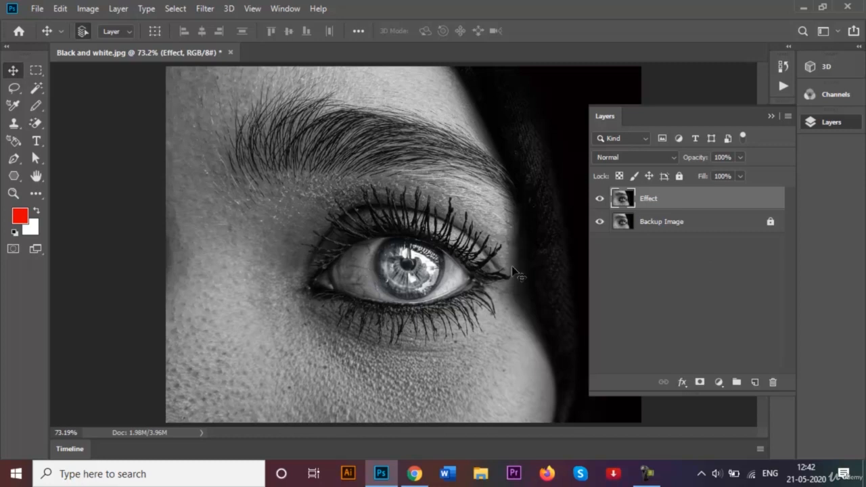
left_click(719, 383)
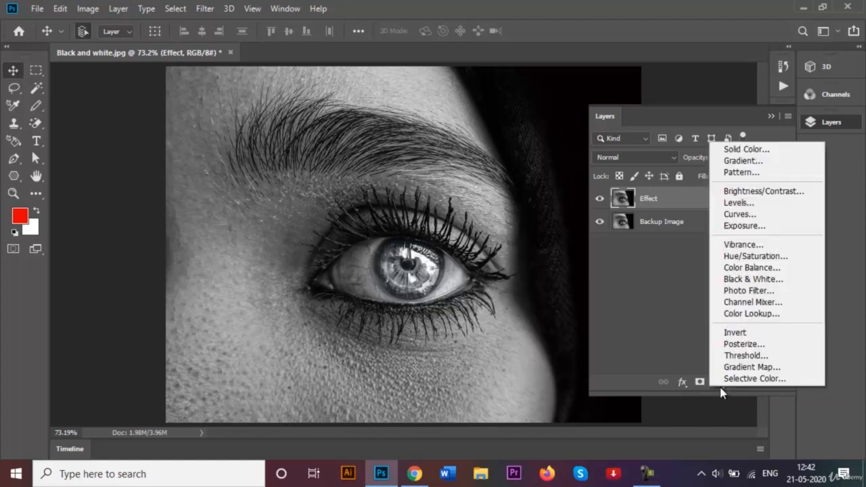
left_click(751, 256)
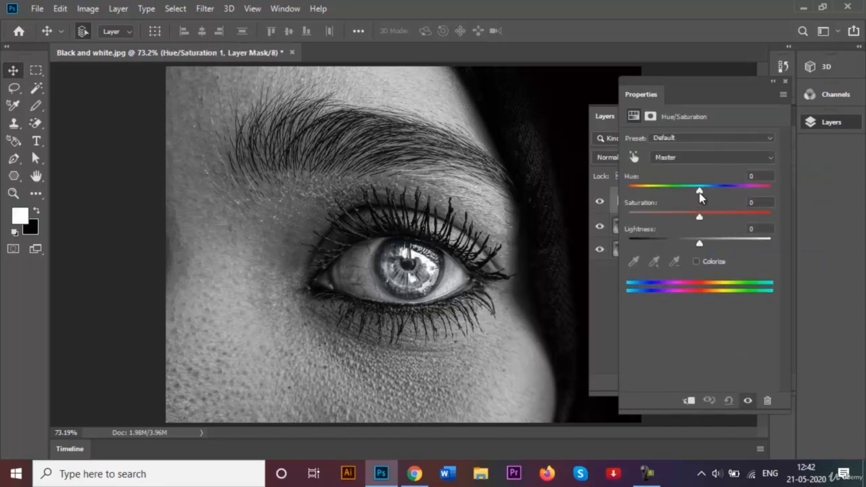
left_click_drag(700, 189, 740, 194)
left_click_drag(699, 216, 670, 217)
left_click_drag(699, 242, 681, 249)
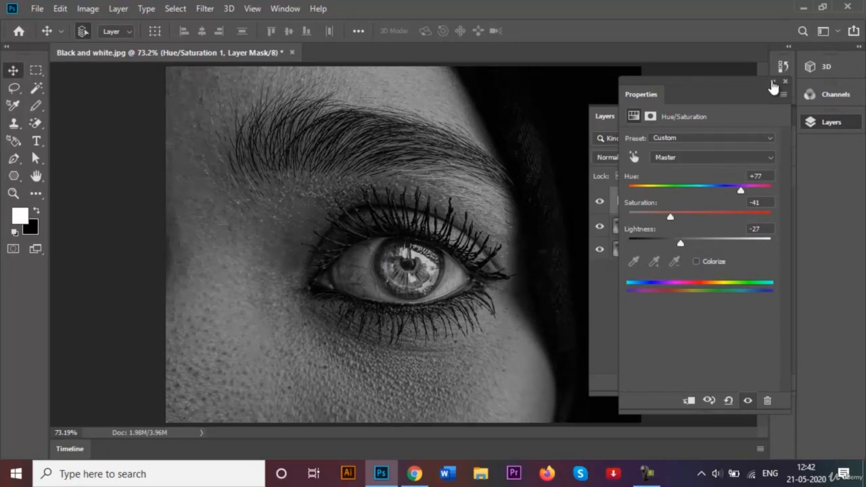
left_click(774, 82)
Set the Hue/Saturation layer's blending mode to Overlay and deselect the layer
left_click(676, 157)
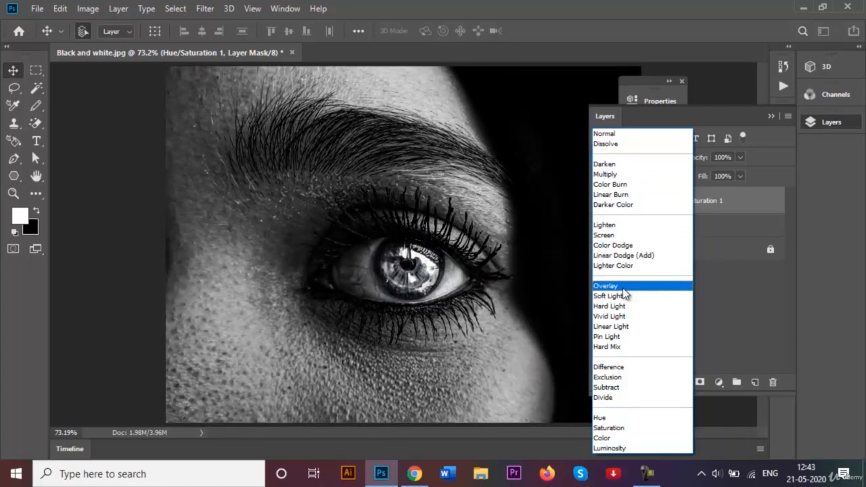
left_click(622, 287)
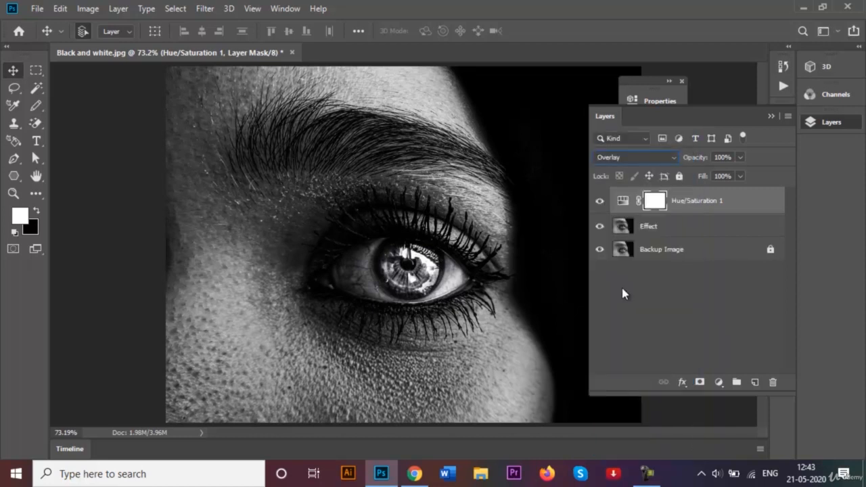
left_click(682, 305)
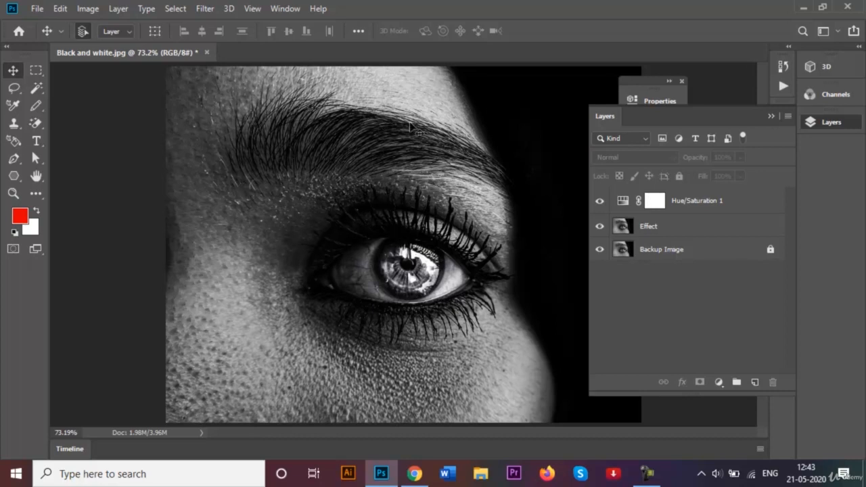
Select Effect, switch it and the Hue/Saturation layer off and on to compare with the original, and hide Backup Image
left_click(657, 234)
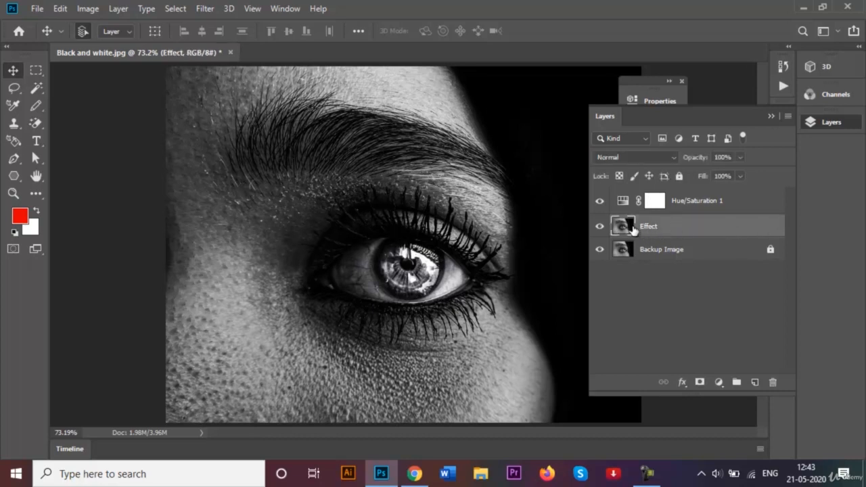
left_click(600, 227)
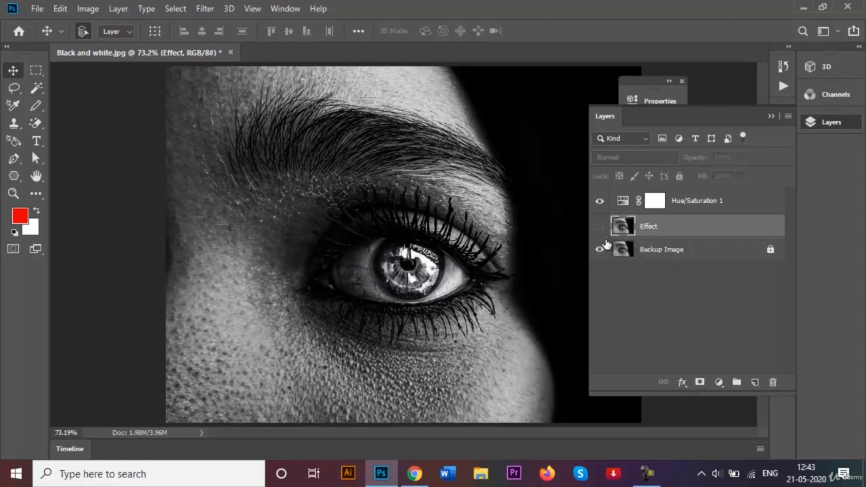
left_click(599, 201)
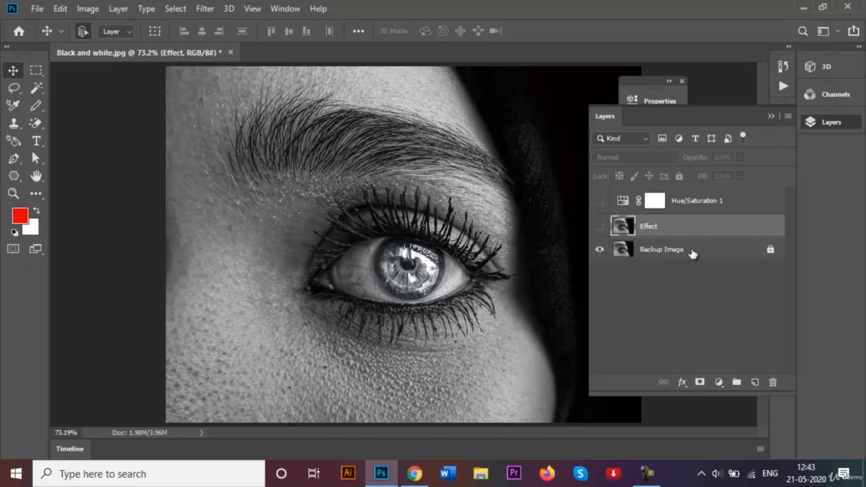
left_click(601, 203)
left_click(599, 226)
left_click(600, 249)
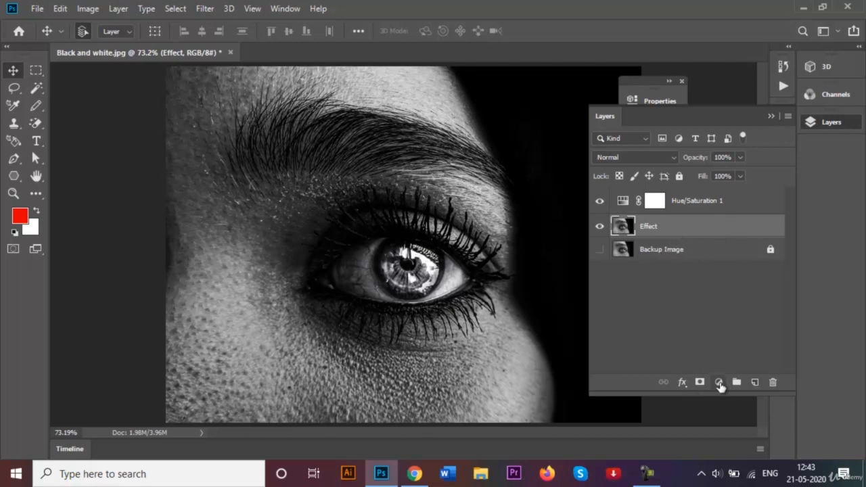
Add a Levels adjustment layer above Effect with input levels of 26, 1.41 and 233
left_click(719, 383)
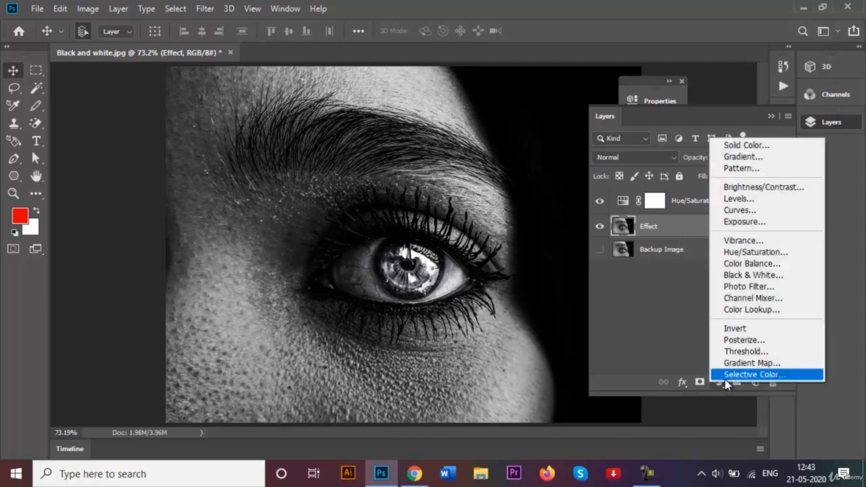
left_click(737, 199)
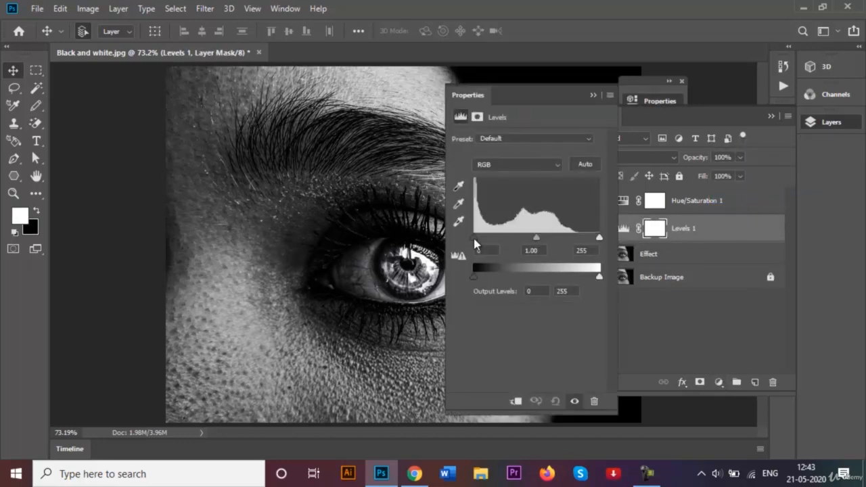
left_click_drag(536, 239, 486, 240)
left_click_drag(600, 237, 589, 240)
mouse_move(528, 240)
left_mouse_down()
mouse_move(539, 240)
mouse_move(525, 241)
left_mouse_up()
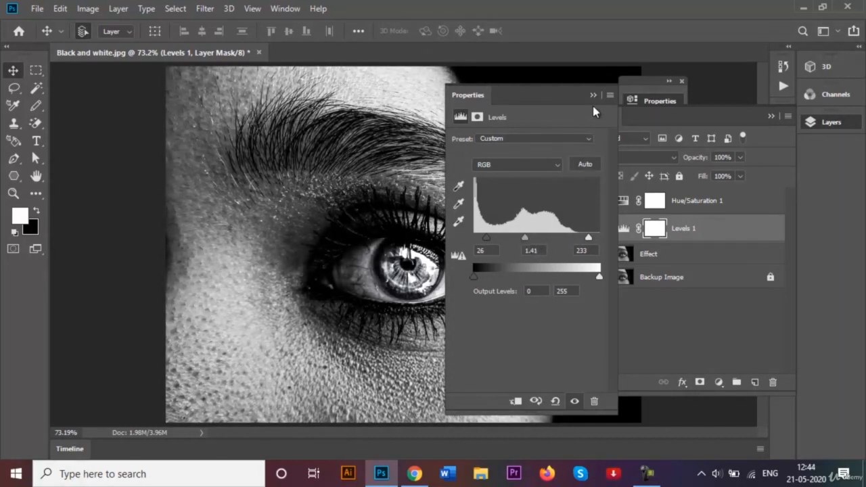
left_click(593, 96)
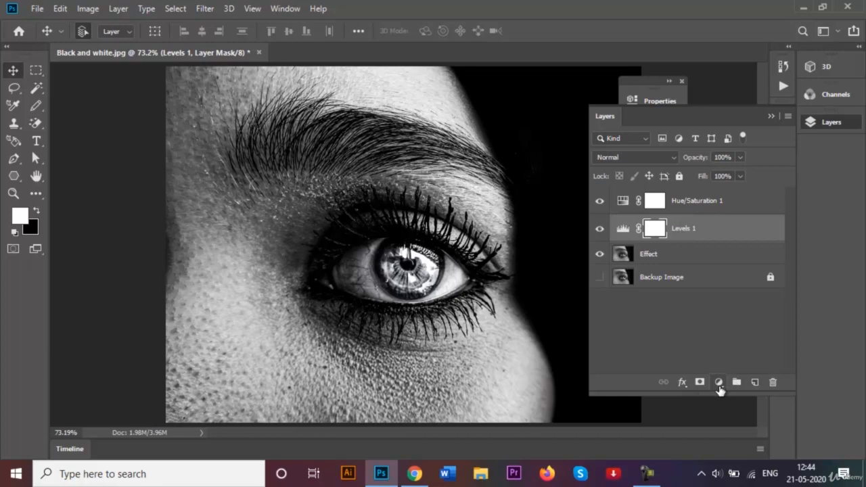
Set the Levels layer's blending mode to Soft Light and its opacity to 17%
left_click(667, 159)
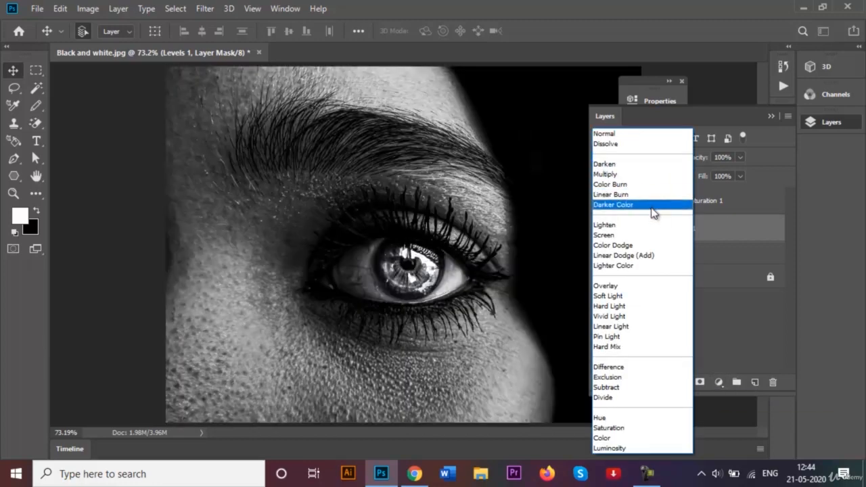
left_click(644, 297)
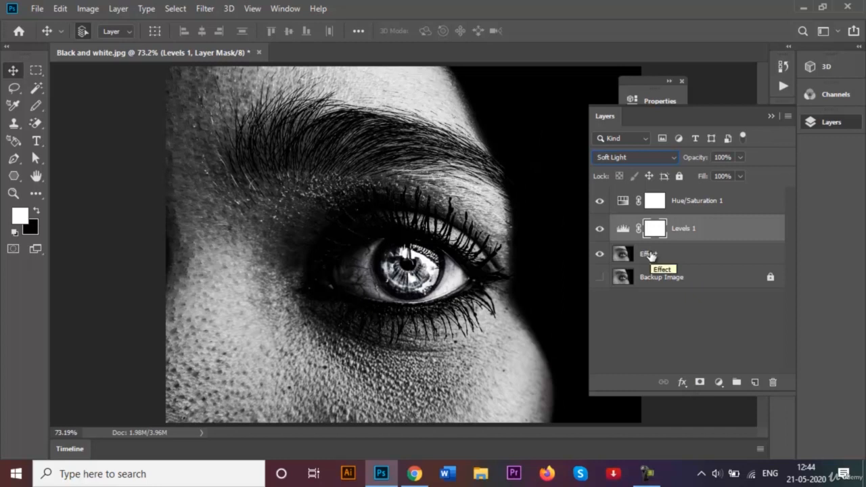
left_click(739, 157)
left_click_drag(743, 173, 696, 180)
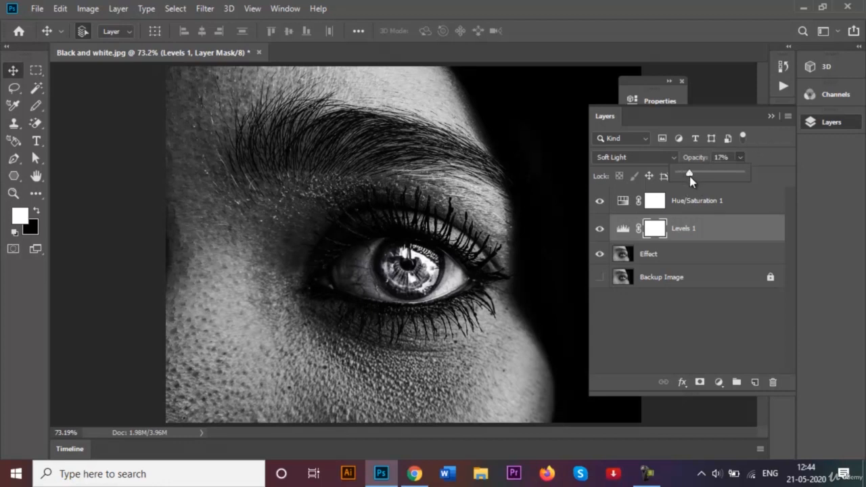
left_click(768, 142)
left_click(776, 116)
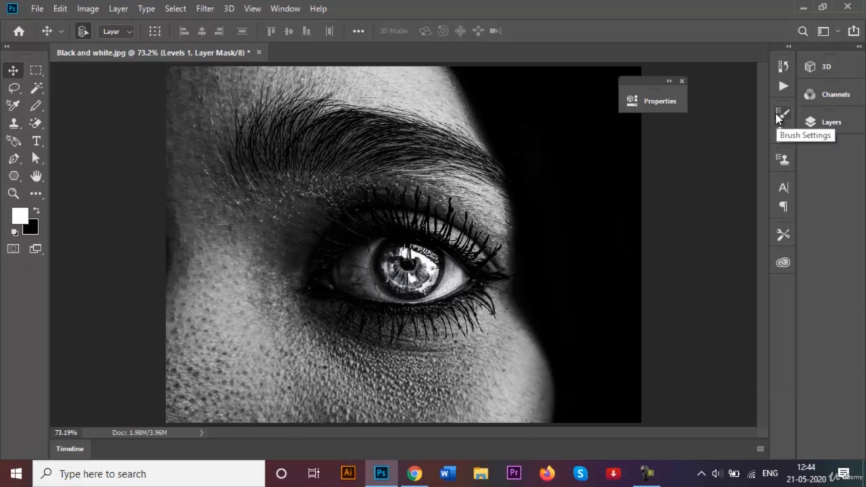
left_click(824, 121)
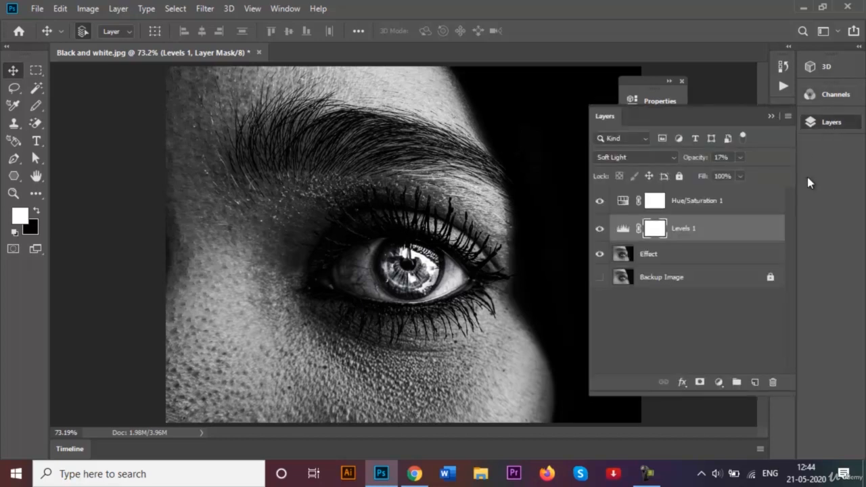